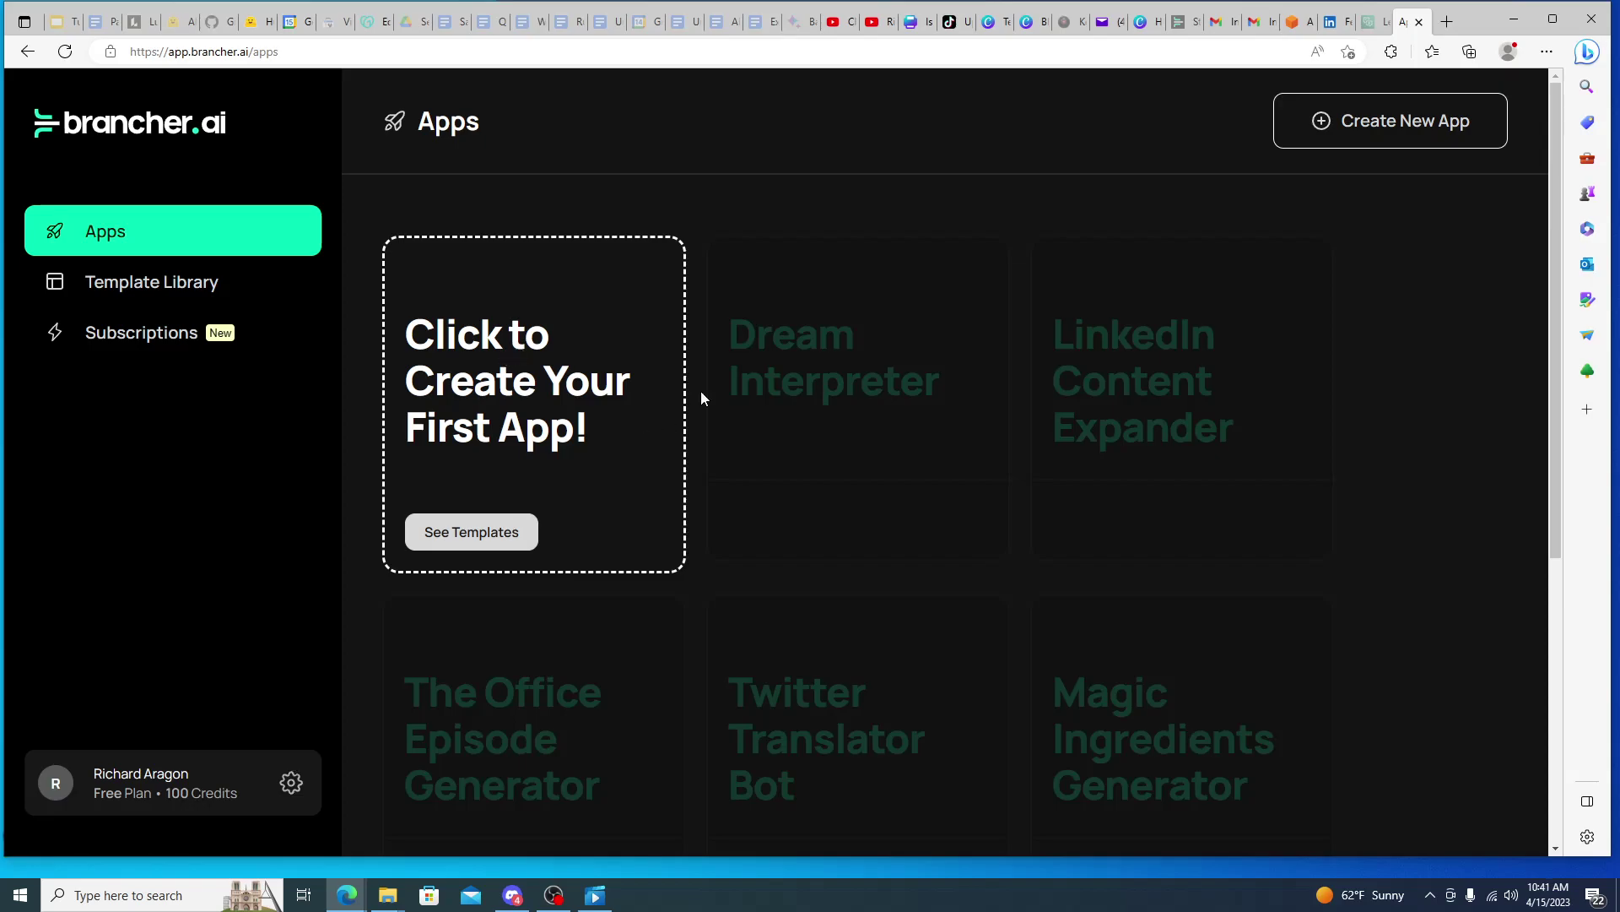
Step: Open the Template Library and page twice through the Marketing templates carousel
left_click(203, 290)
scroll(591, 456, "down", 4)
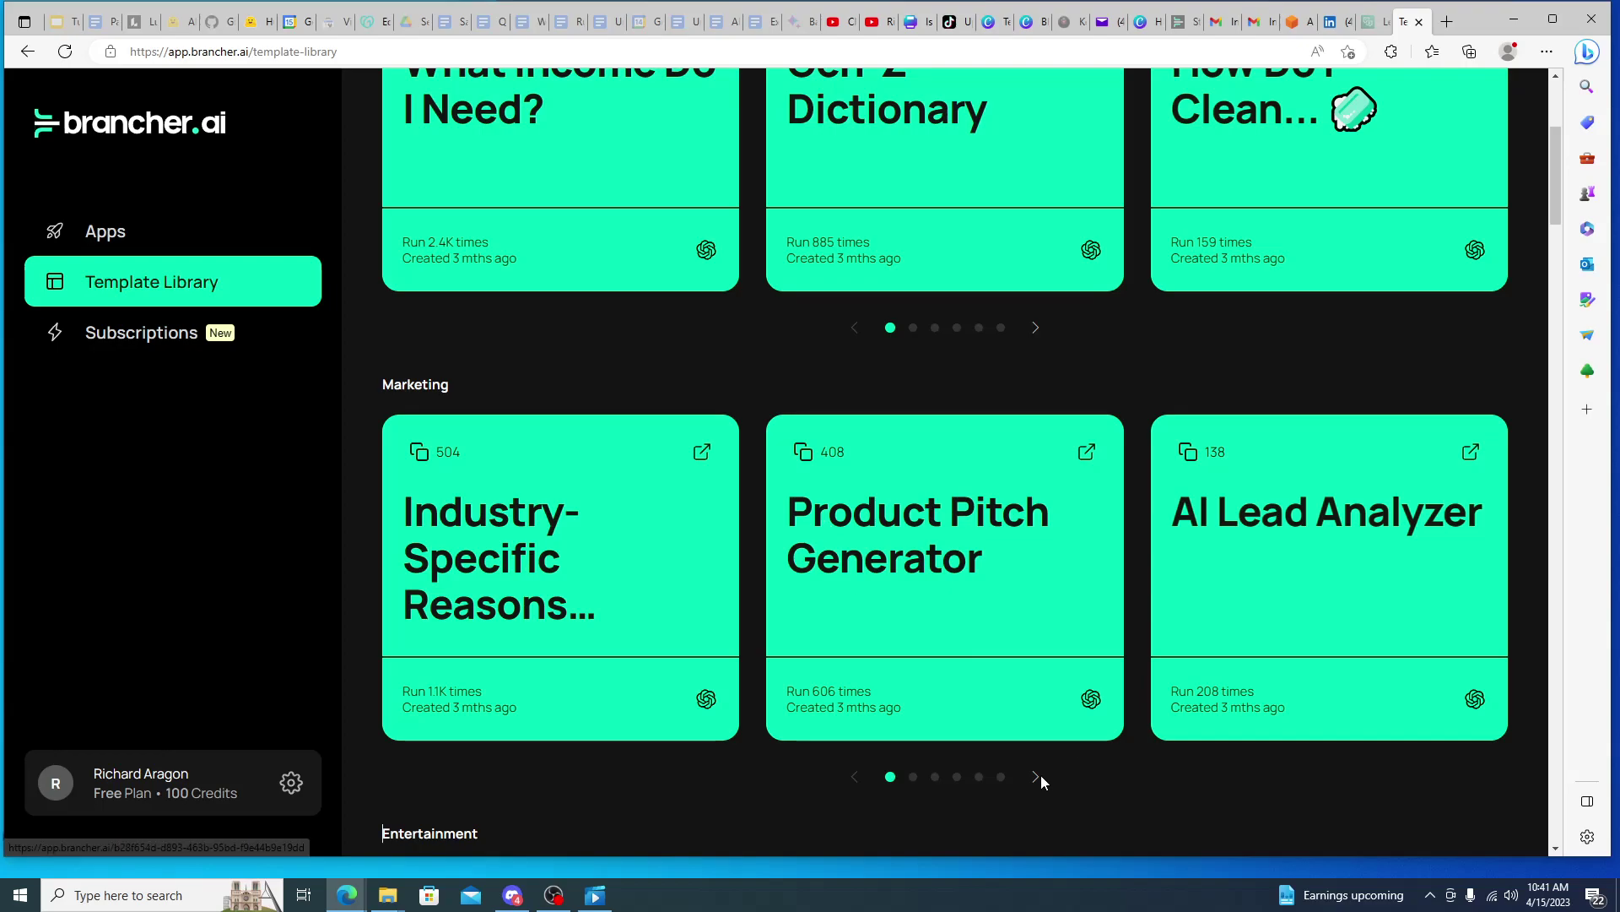
left_click(1036, 781)
left_click(1037, 778)
scroll(1229, 736, "down", 5)
scroll(764, 605, "up", 9)
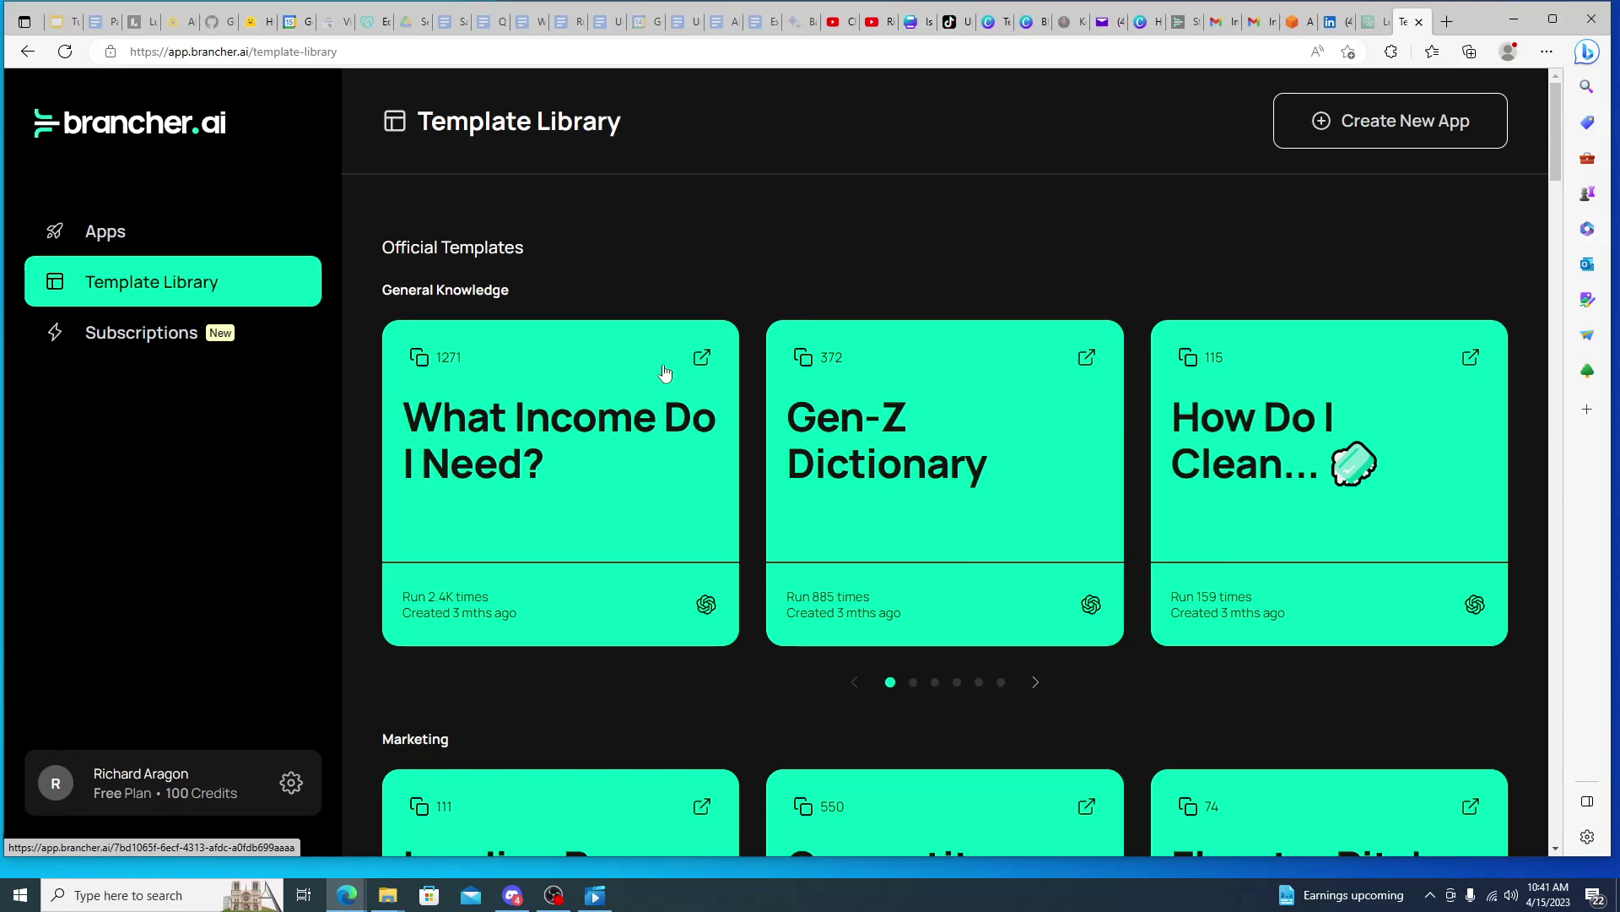
Step: Try the What Income Do I Need? template's number-of-children field, then go back
left_click(521, 436)
left_click(881, 393)
left_click(28, 51)
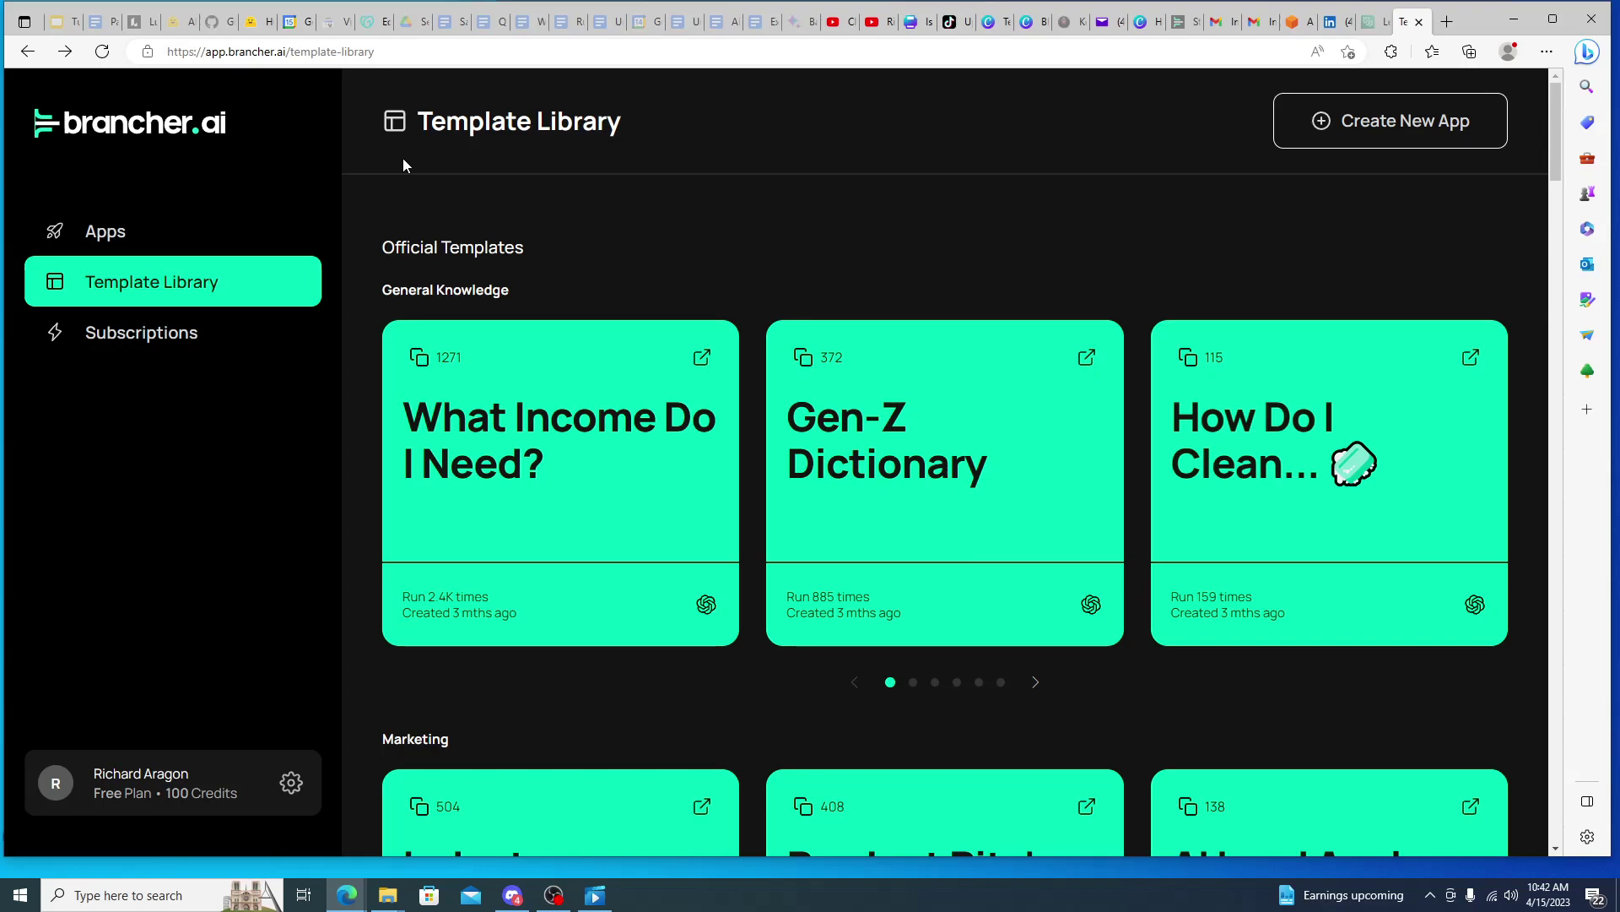
Step: Open the D & D Character Backstory template and highlight its title and Name, Age, Race labels
scroll(789, 573, "down", 4)
scroll(788, 573, "down", 3)
left_click(548, 731)
left_click_drag(547, 723, 686, 560)
left_click_drag(911, 313, 864, 390)
Step: Select the app's description, return to the brancher.ai home page and start signing in
triple_click(368, 629)
left_click(107, 110)
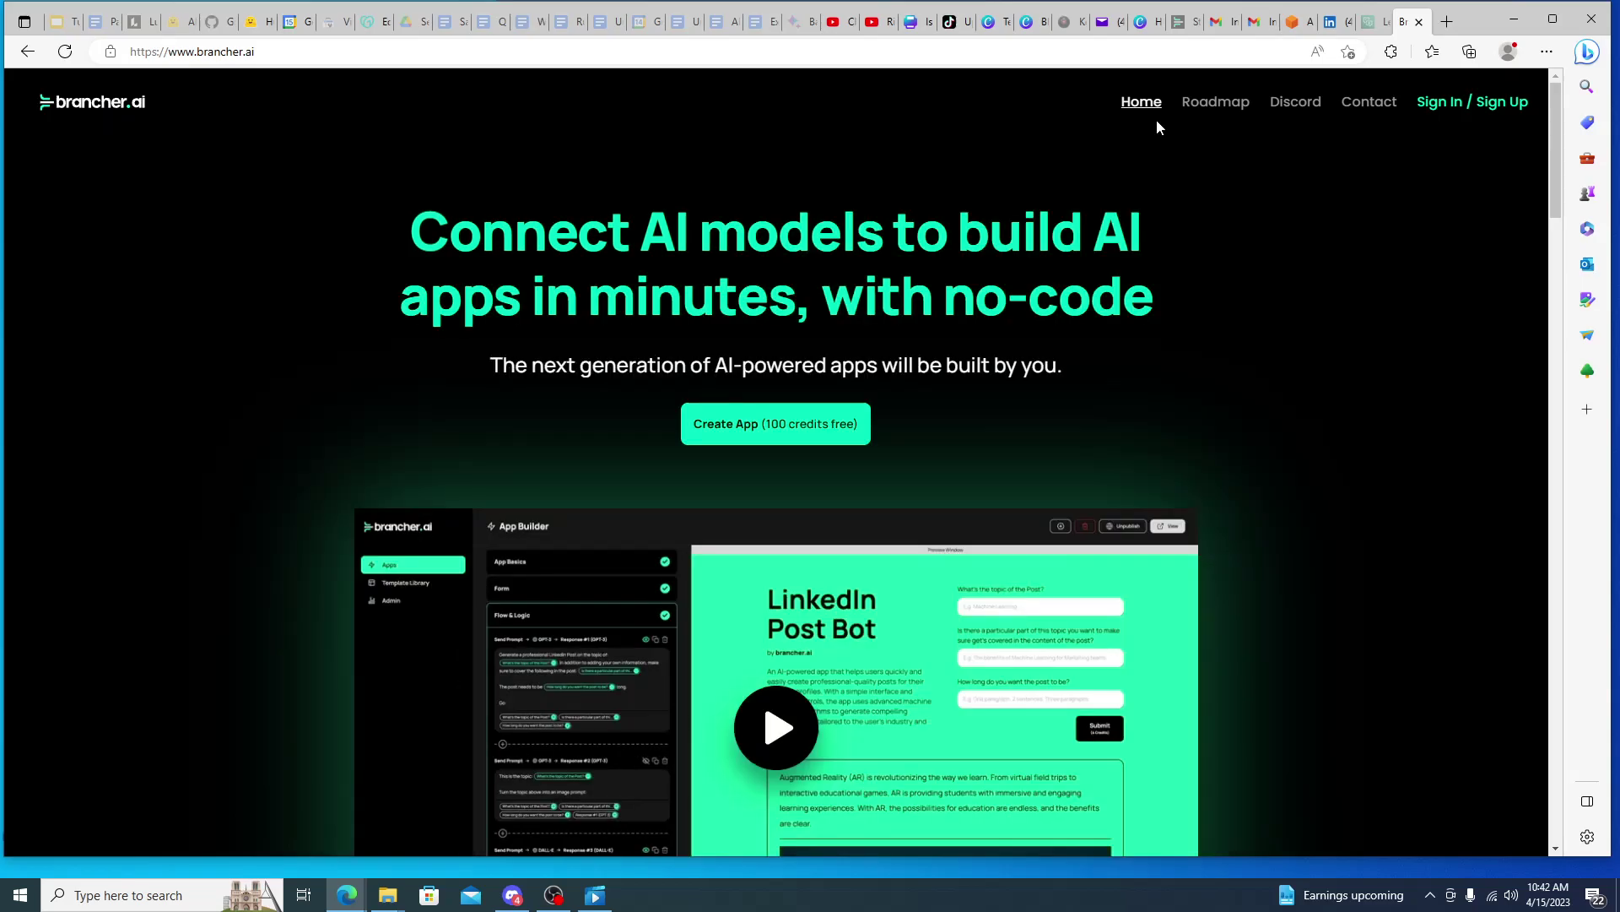
left_click(1484, 102)
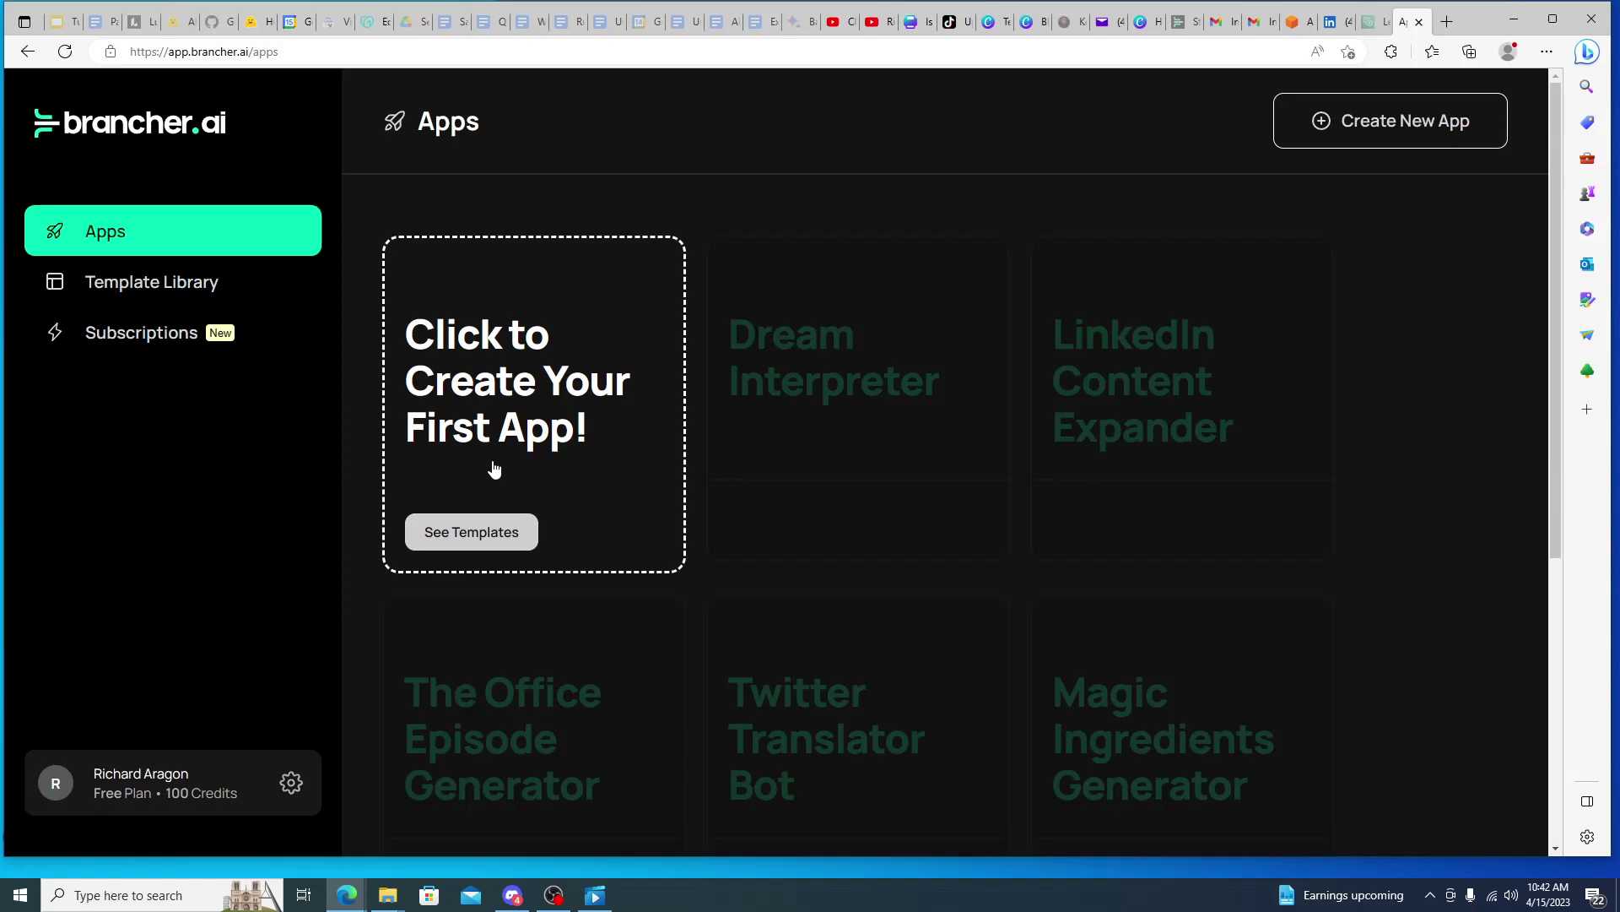
Step: Create a new app and check its button colour
left_click(494, 468)
left_click(520, 388)
left_click(551, 431)
Step: Add a form field labelled 'Race' with placeholder 'Enter Character Race'
left_click(870, 667)
type("Race")
left_click(604, 428)
type("Enter")
type("Character Race")
Step: Add a Dropdown field and a Multiple Choice field to the form
left_click(426, 488)
left_click(471, 555)
left_click(427, 488)
left_click(488, 589)
scroll(526, 724, "down", 2)
scroll(577, 518, "down", 1)
scroll(577, 517, "up", 3)
Step: Delete the Dropdown and Multiple Choice fields and expand Flow & Logic
left_click(884, 553)
left_click(884, 553)
left_click(705, 571)
key("Escape")
Step: Use Flow & Logic's + button to list models such as ChatGPT and DALL-E
left_click(426, 490)
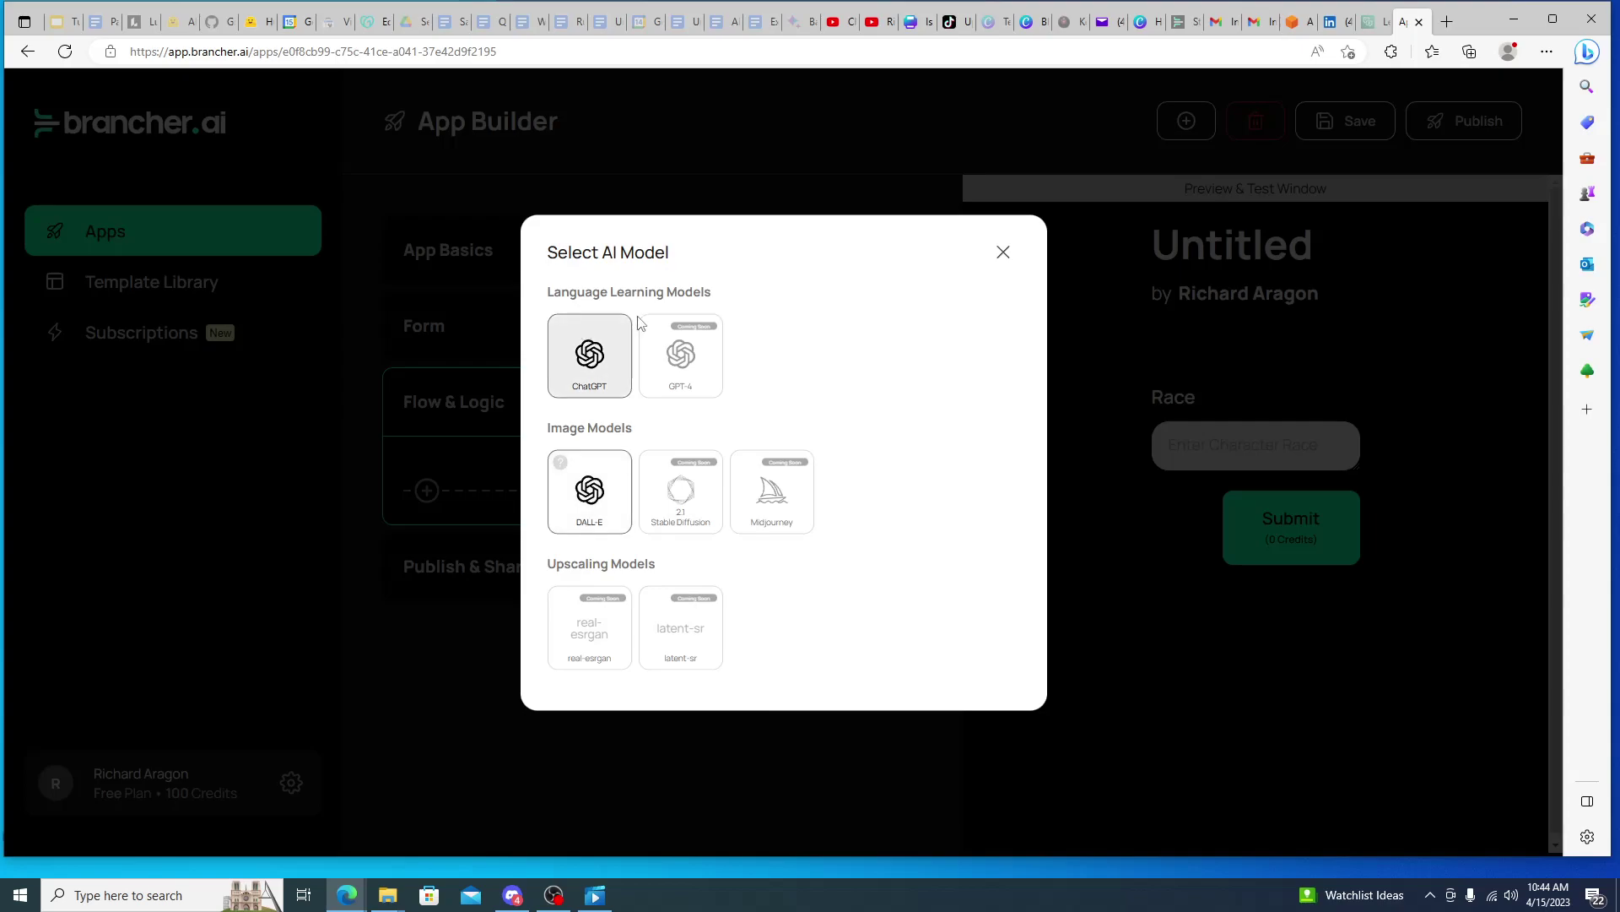
Step: Close the model chooser and review the Form field types and Publish & Share settings
left_click(1002, 253)
left_click(431, 498)
left_click(427, 489)
left_click(756, 567)
left_click(757, 567)
scroll(650, 681, "down", 1)
mouse_move(666, 492)
Step: Go to Apps and delete the Untitled draft app
left_click(74, 224)
left_click(647, 319)
scroll(1001, 722, "down", 3)
scroll(1002, 722, "down", 3)
Step: Scroll through the Free, Basic ($8) and Pro ($24) plans and select the Basic plan title
scroll(795, 651, "up", 5)
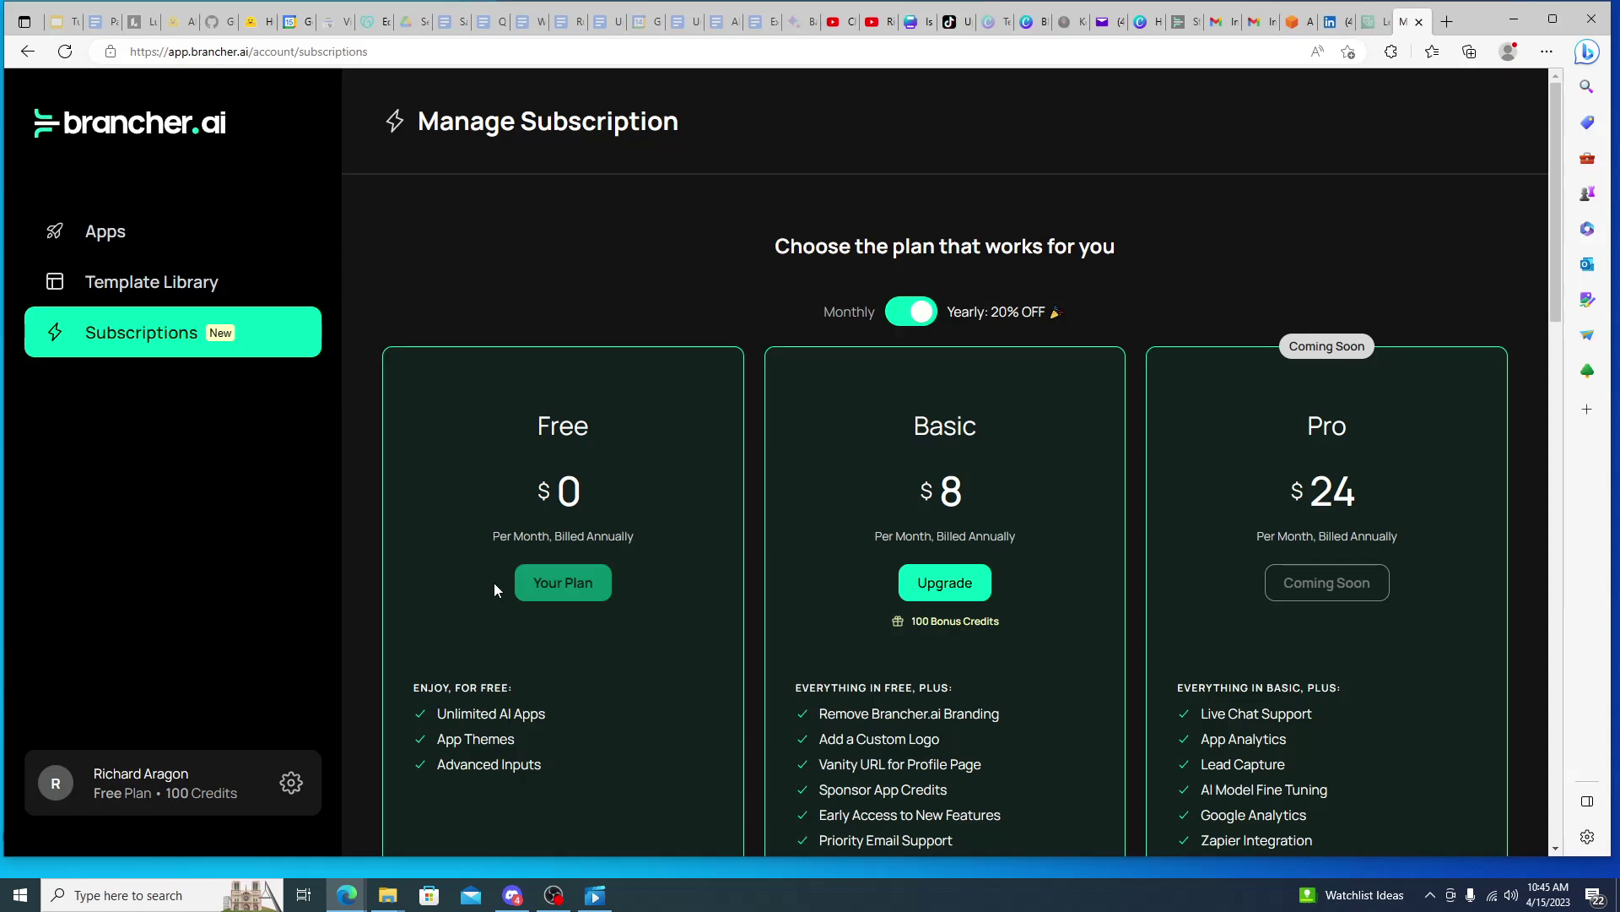
scroll(983, 248, "down", 3)
triple_click(982, 249)
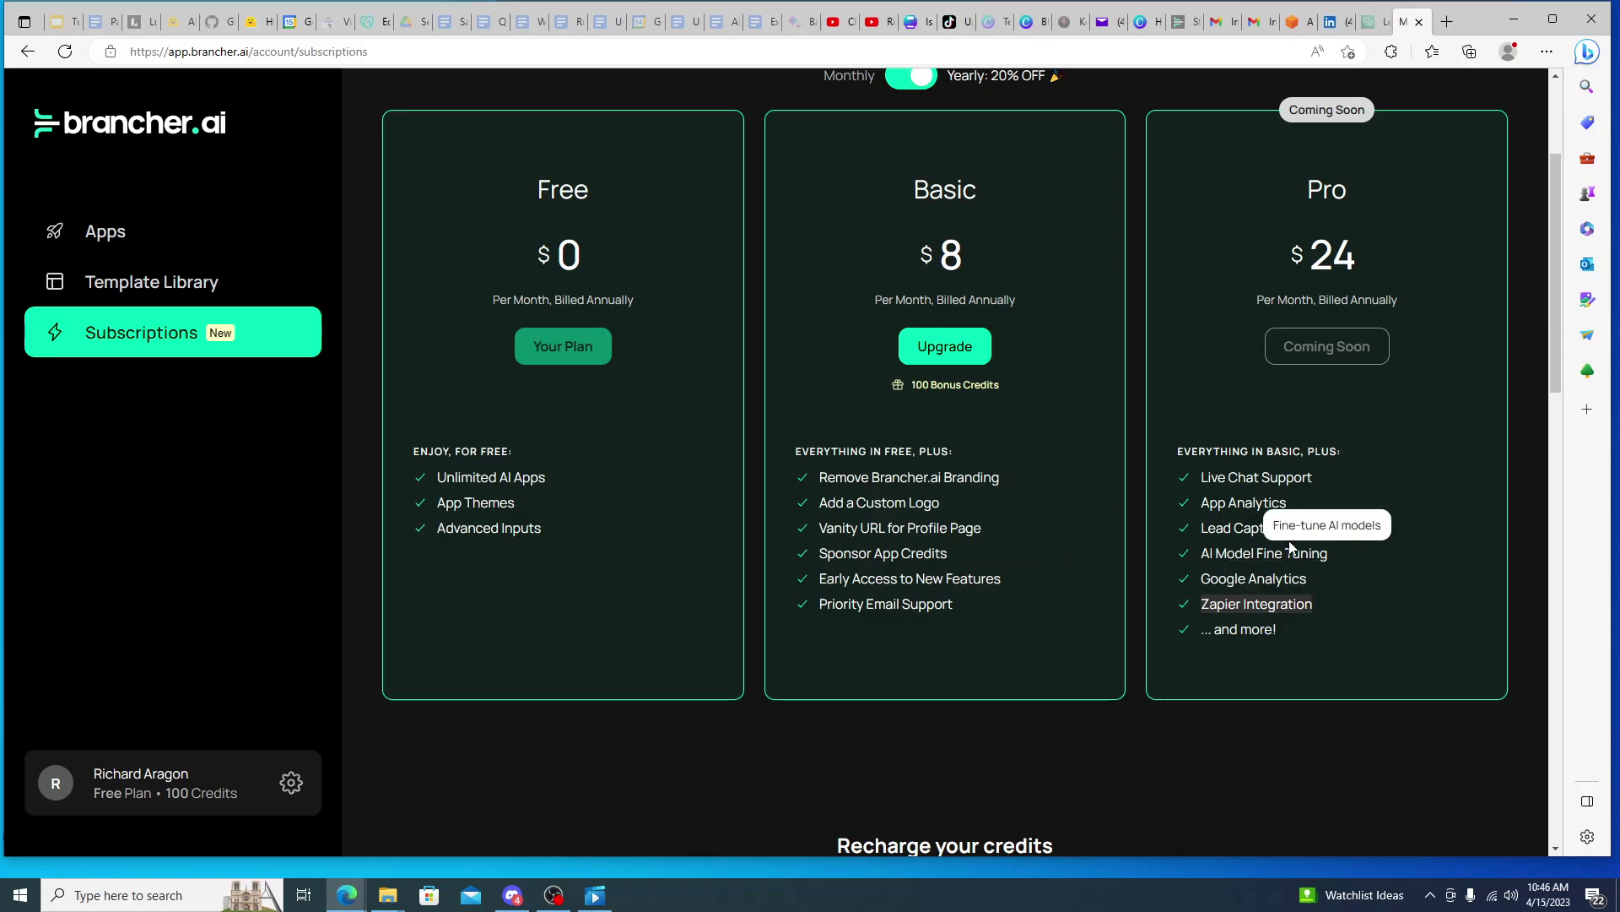
Step: Return to the Apps page with the Click to Create Your First App! card
left_click(163, 135)
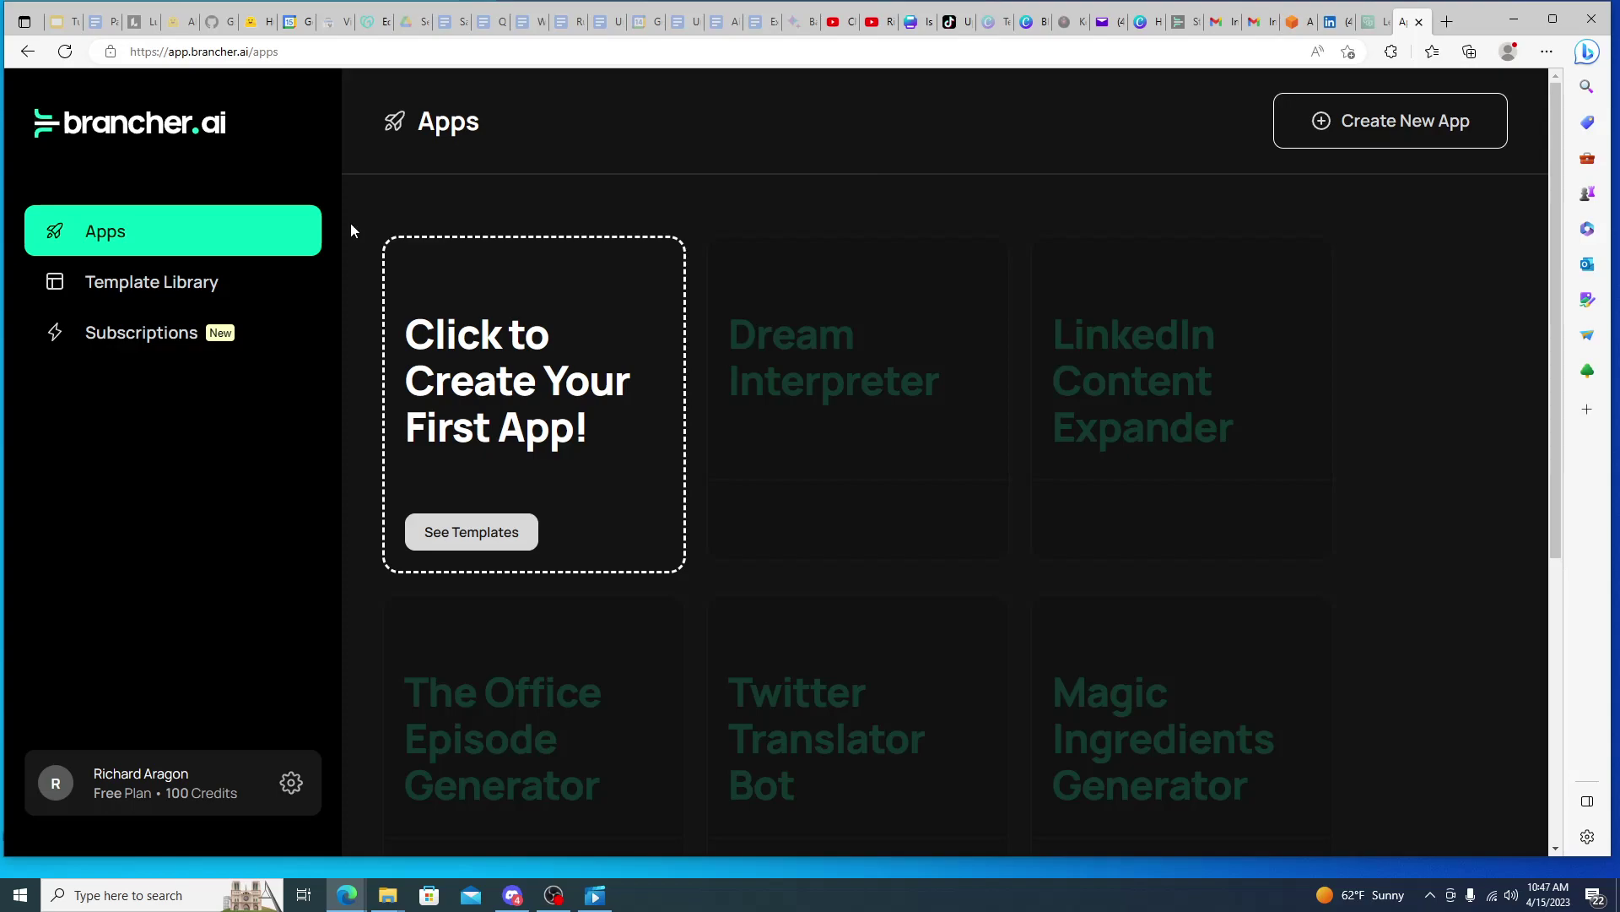